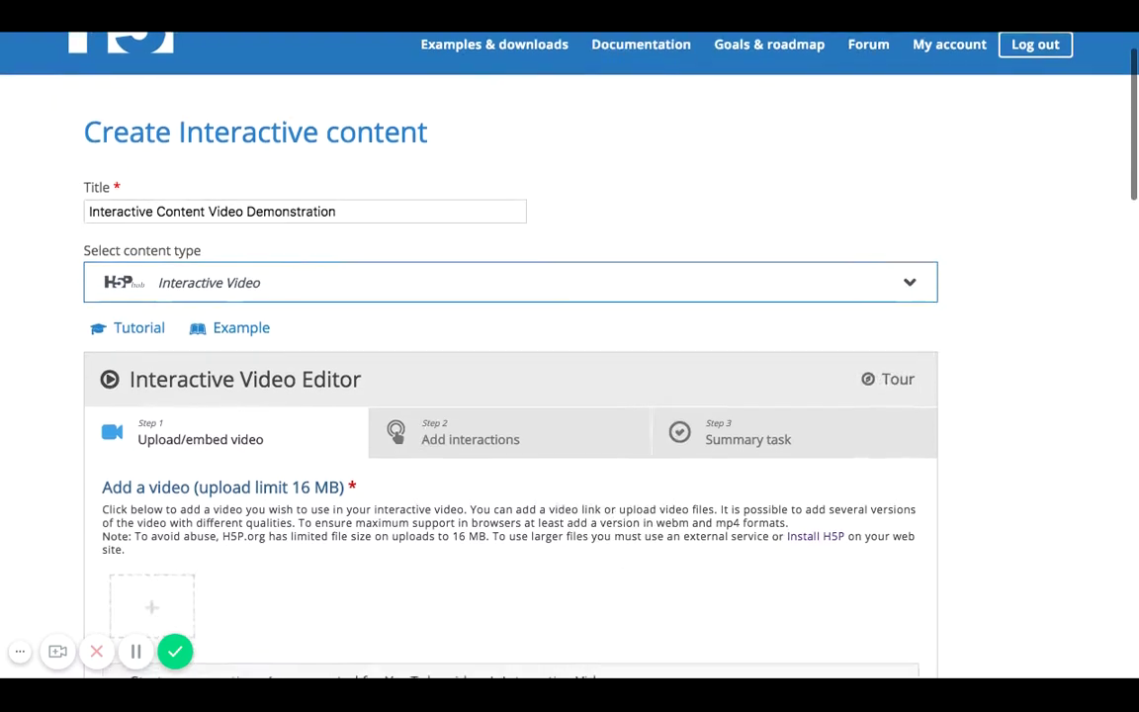
Scroll back to the top of the Interactive Video editor.
scroll(948, 460, up, 2)
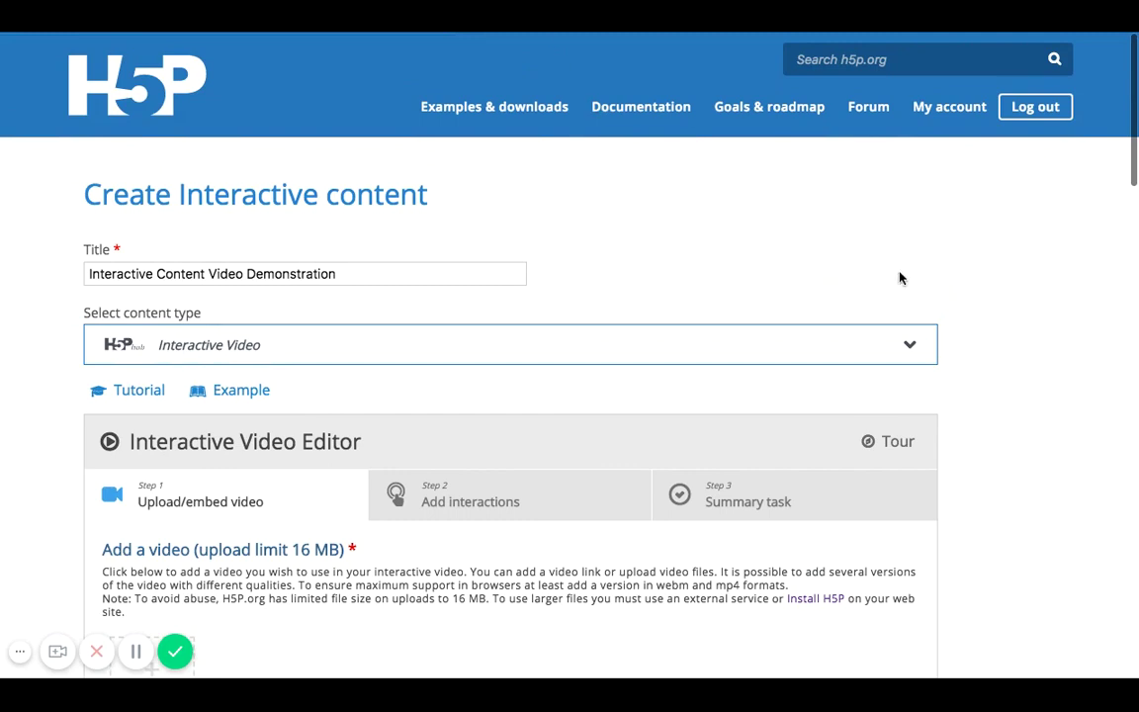
click(441, 278)
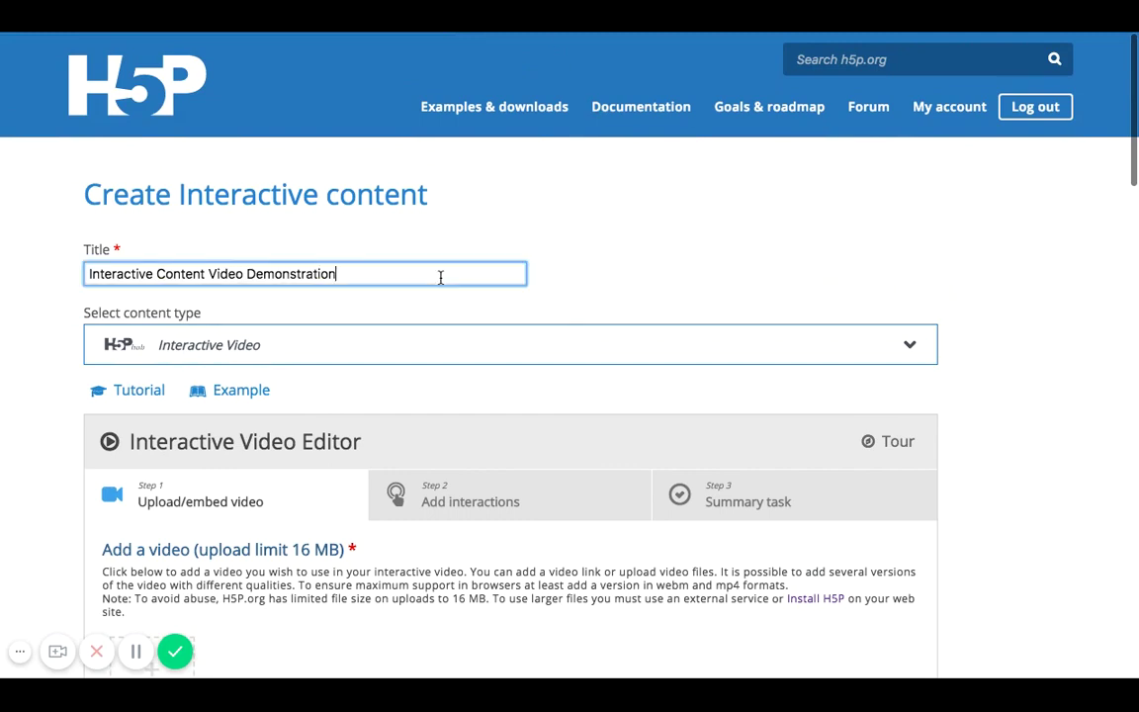
double_click(441, 278)
click(440, 278)
click(563, 351)
click(563, 351)
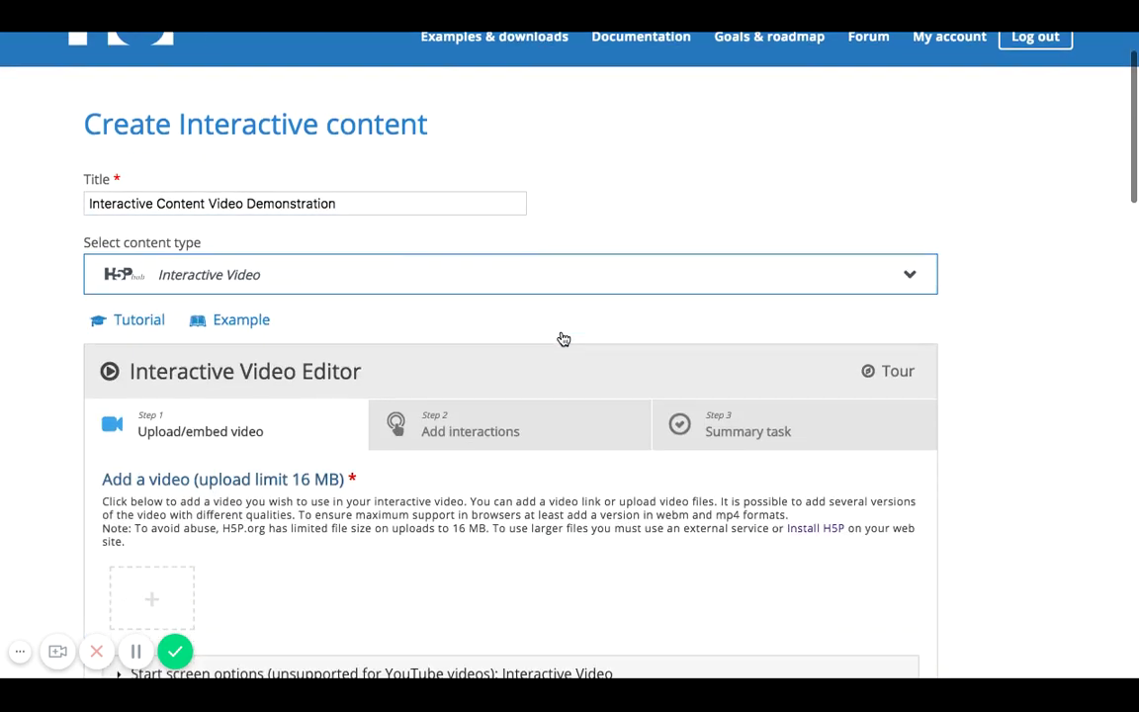
click(301, 285)
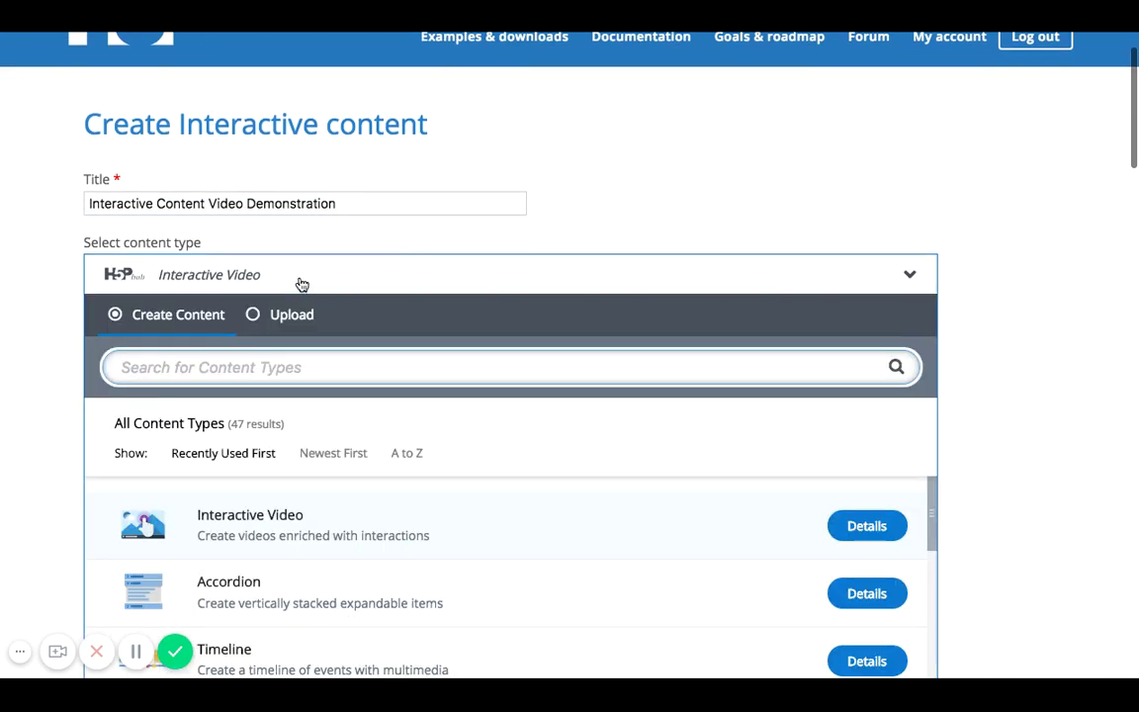
click(232, 523)
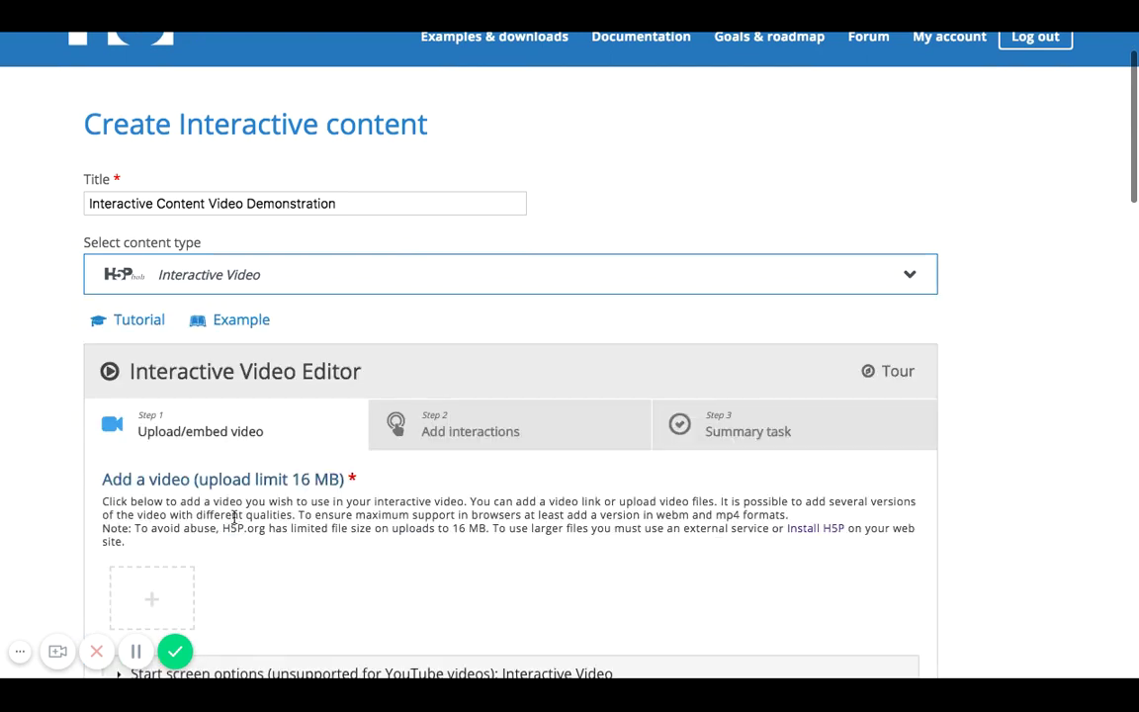
scroll(432, 554, down, 3)
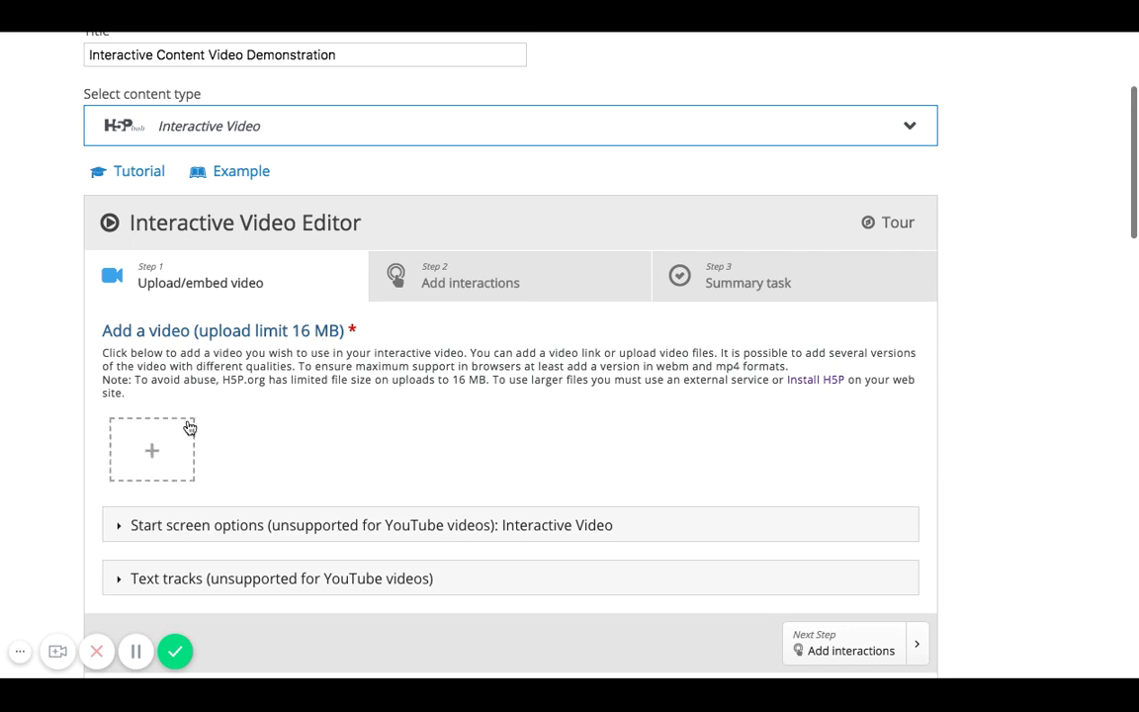
click(152, 464)
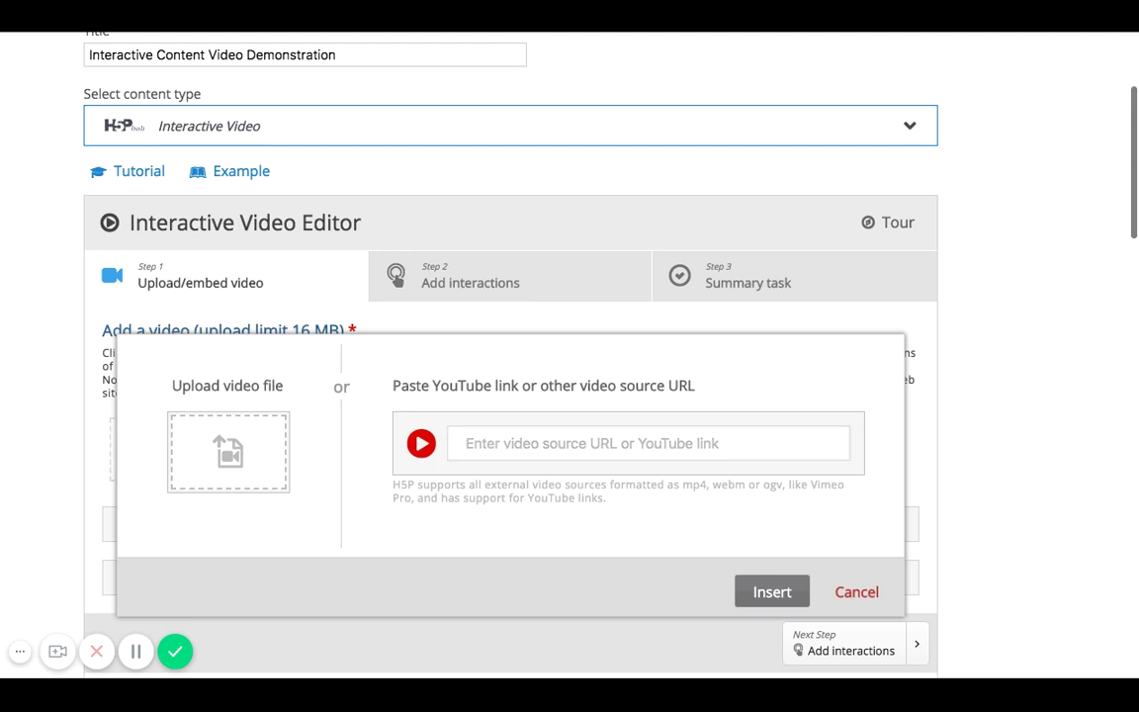
Paste the YouTube link as the video URL and insert it into the editor.
text(https://youtu.be/0biGC5eQRNs)
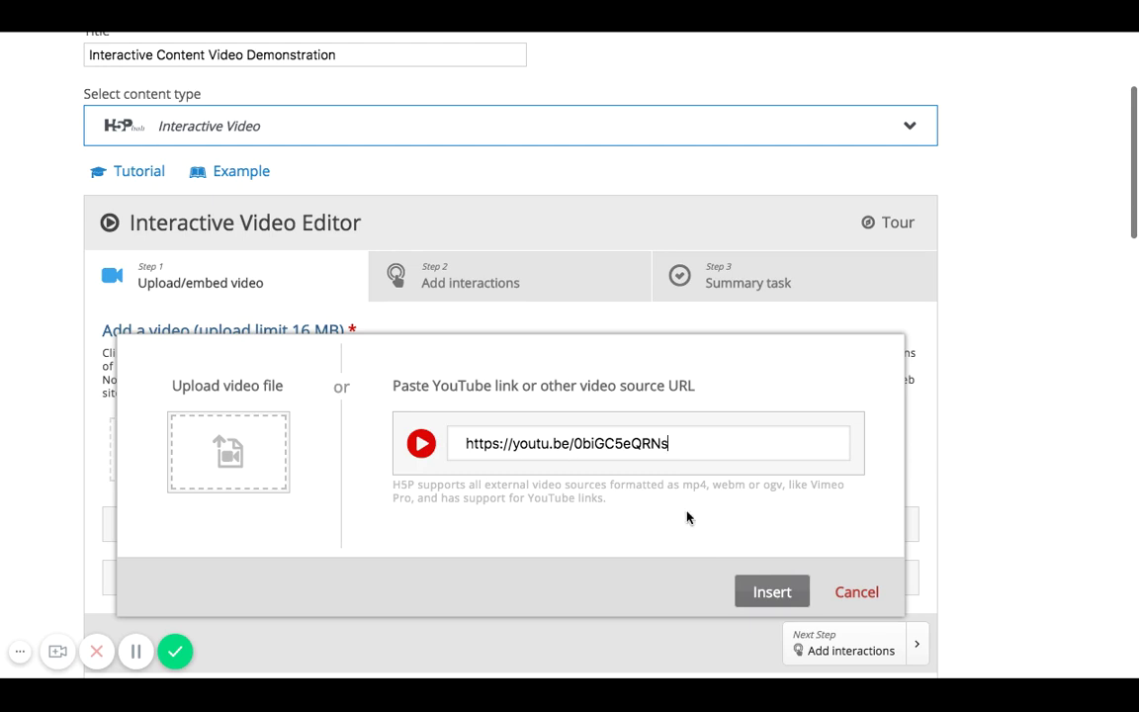
click(781, 595)
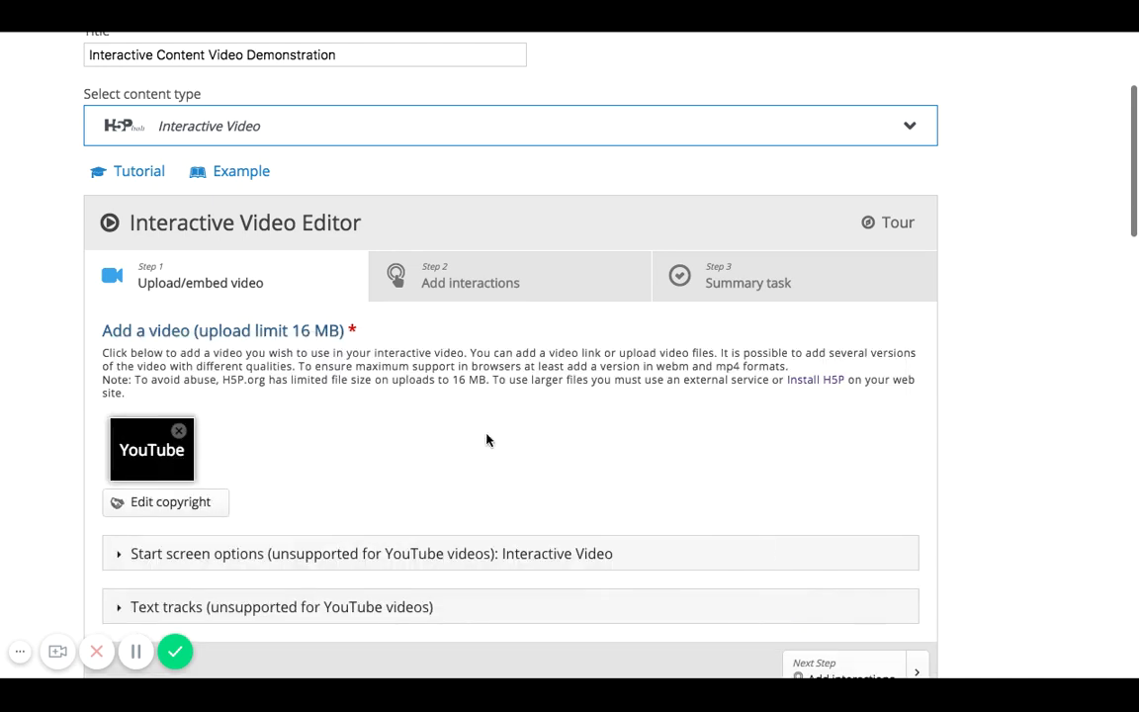
scroll(537, 432, down, 1)
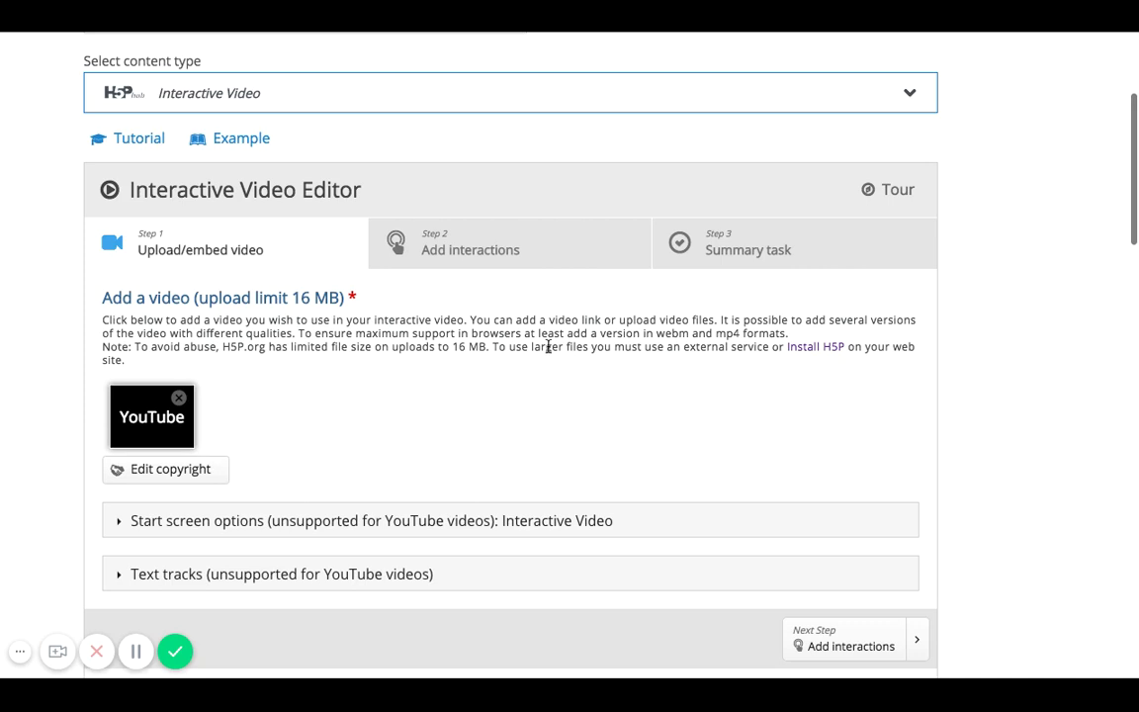
Add a Text interaction to the video, displayed from 0:00 to 0:10.
click(557, 267)
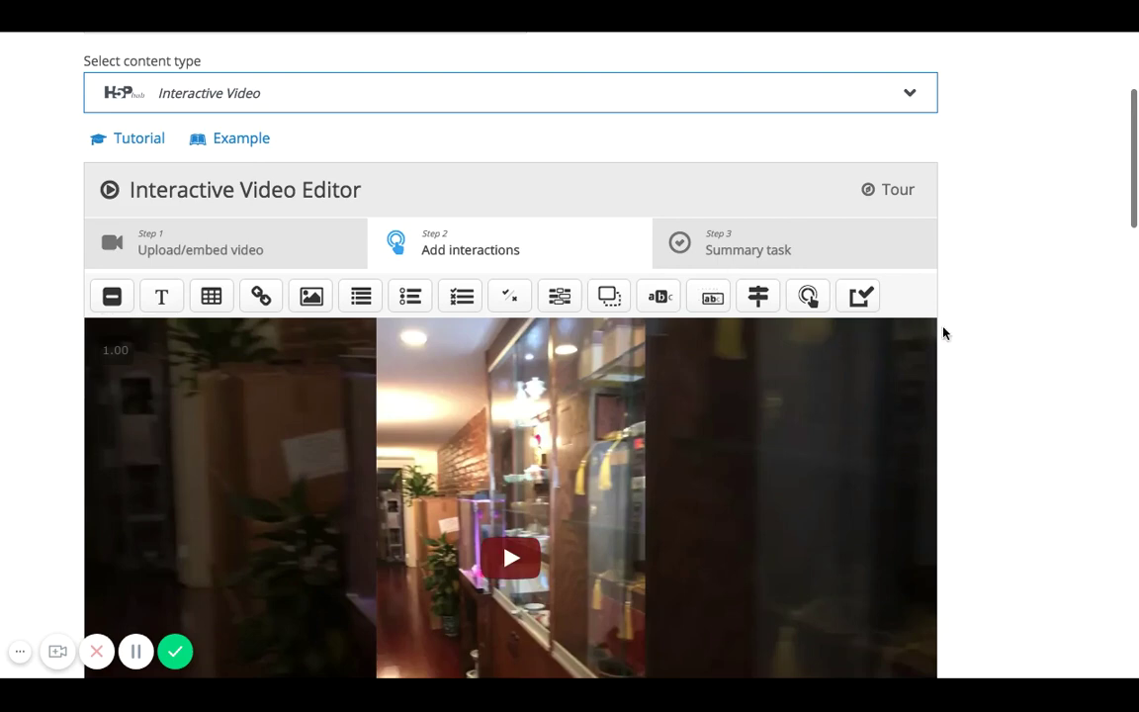
scroll(1101, 402, down, 5)
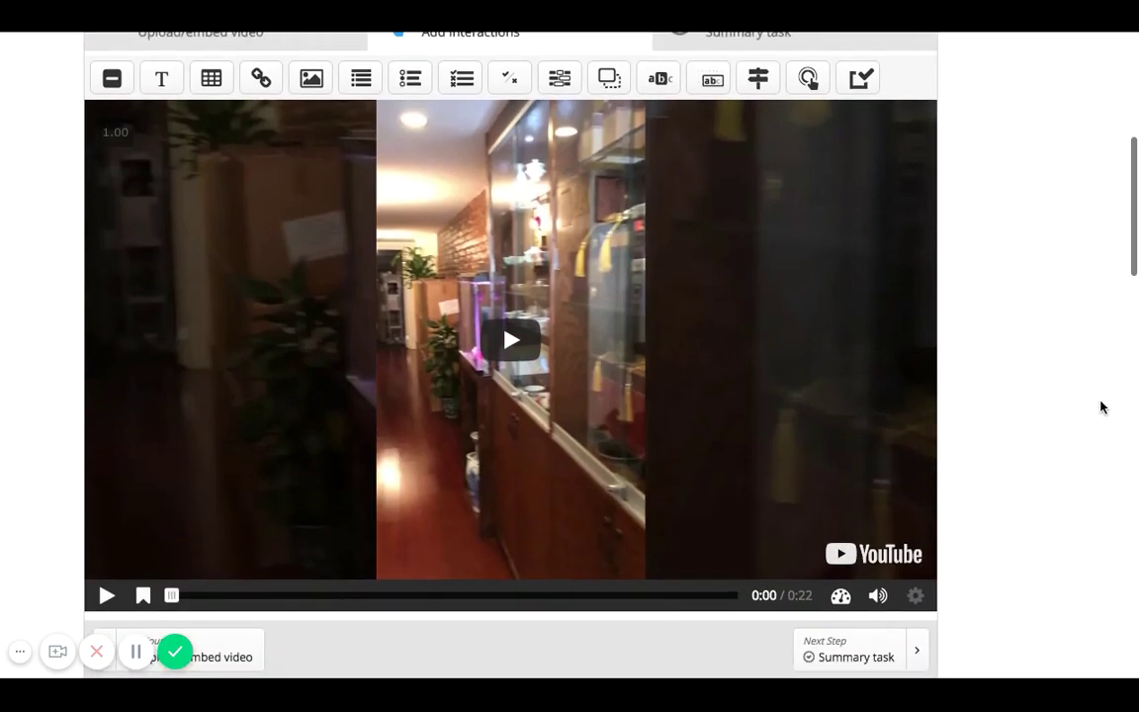
click(167, 89)
click(258, 195)
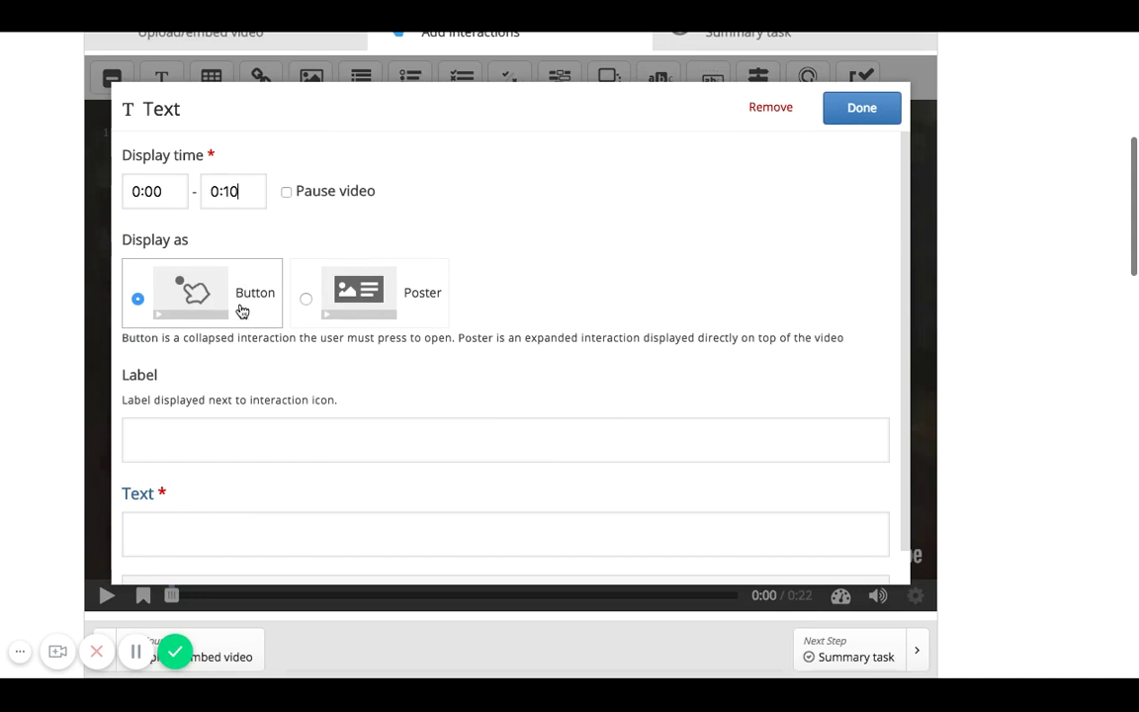
Label the text button 'All about Tea'.
click(220, 442)
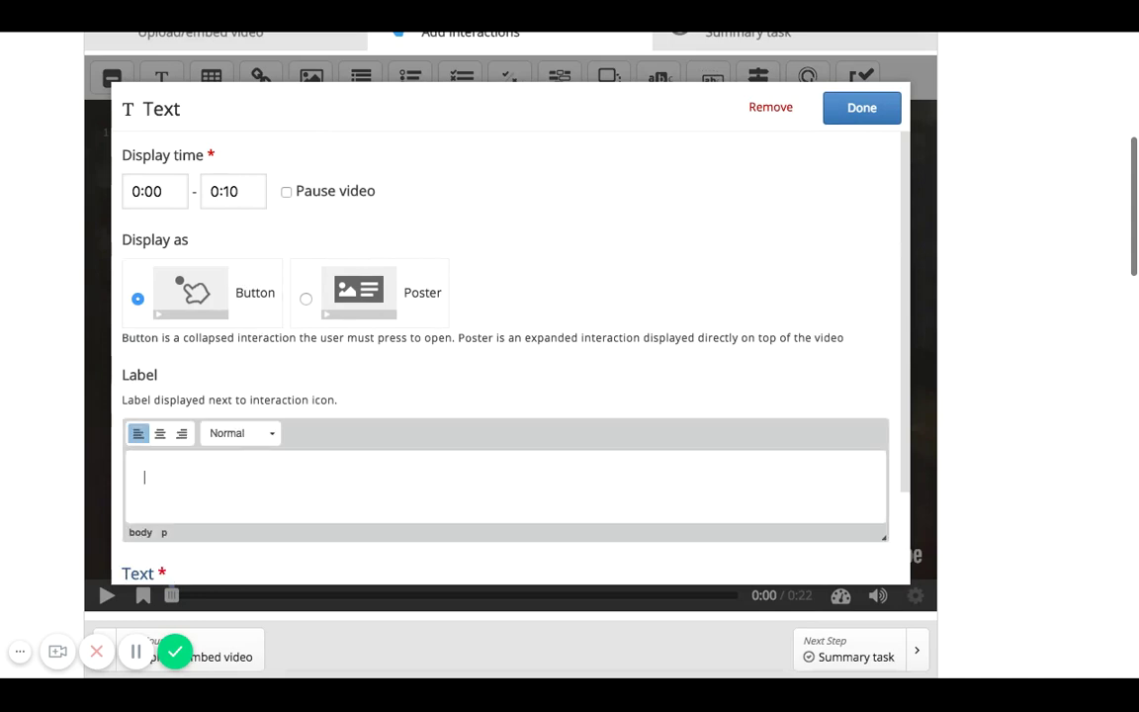
text(This)
key(BackSpace)
key(BackSpace)
key(BackSpace)
key(BackSpace)
text(All about Tea)
scroll(294, 452, down, 5)
Set the interaction text to 'Learn about the history of tea.' and finish it.
click(244, 366)
text(Learn about the historyo f)
key(BackSpace)
key(BackSpace)
key(BackSpace)
key(BackSpace)
text(of tea.)
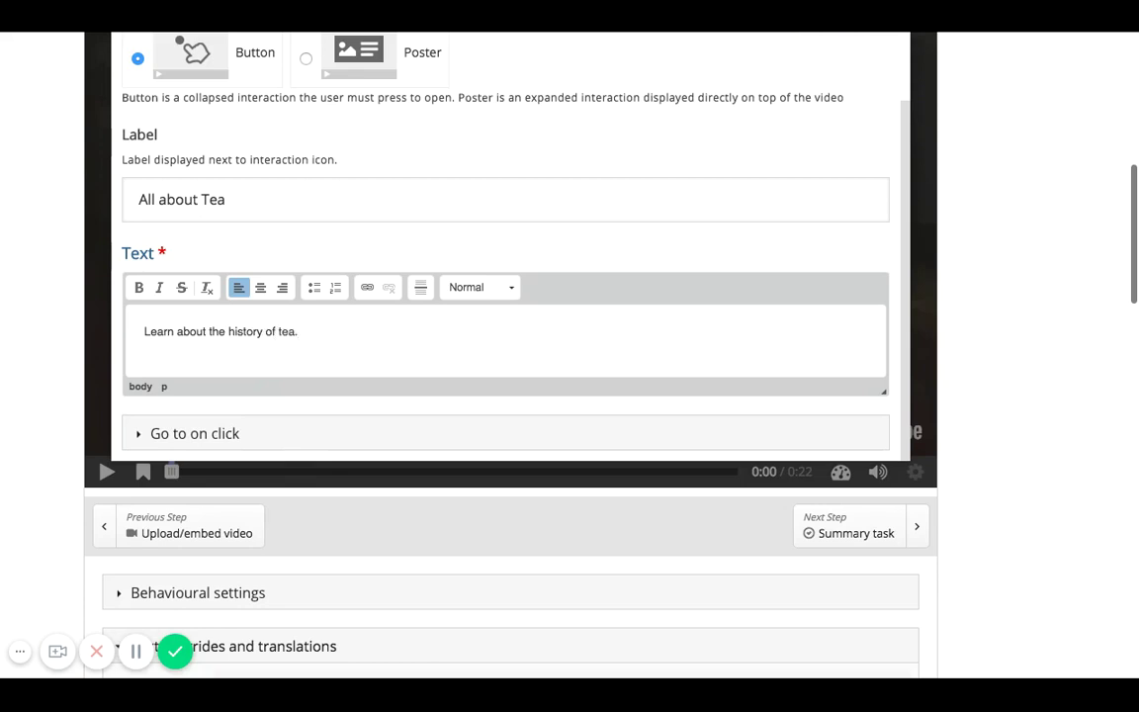
scroll(579, 410, up, 5)
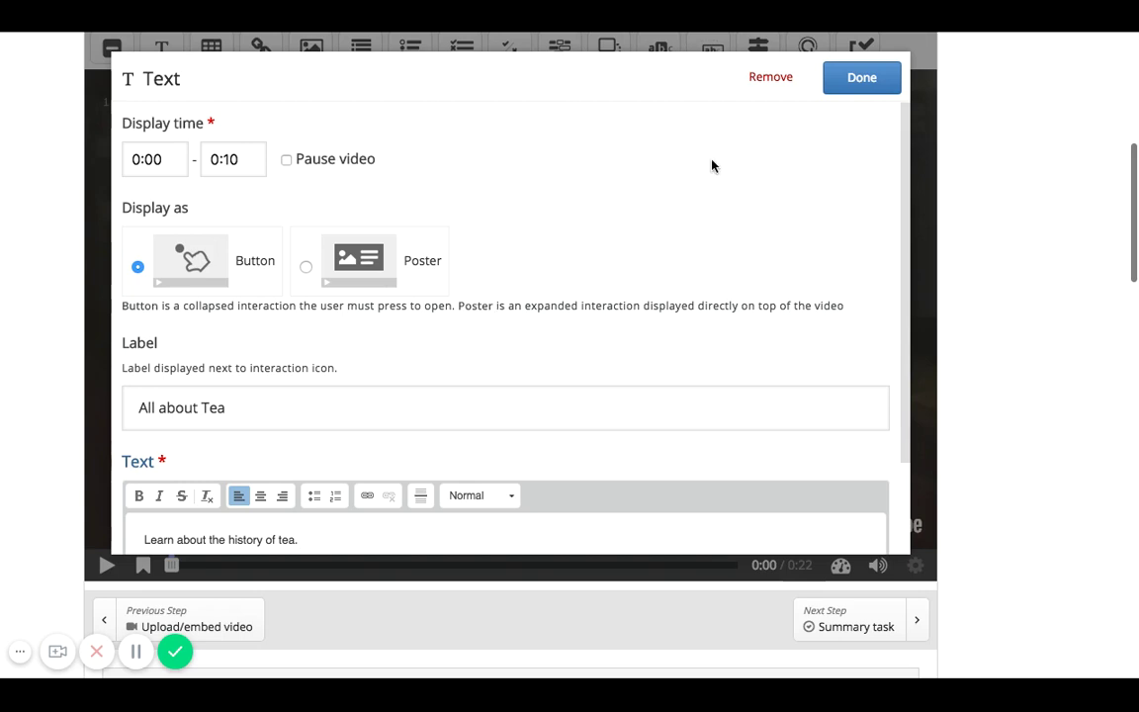
click(870, 83)
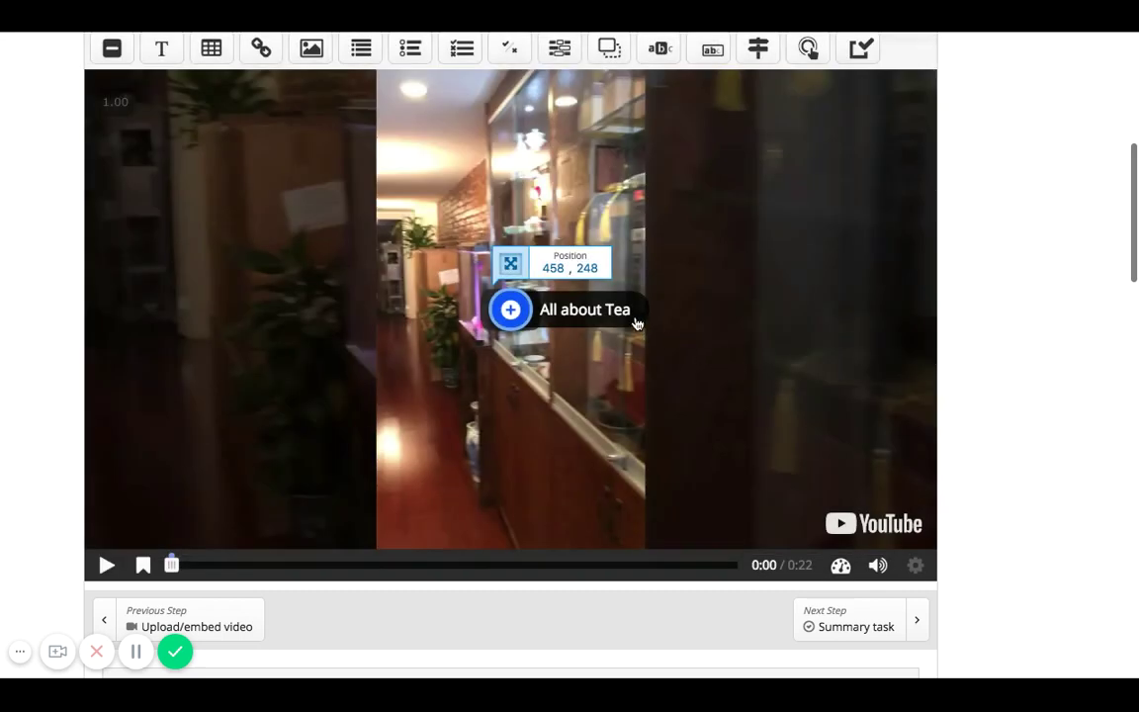
Add a link titled 'Link to my Tea History Website' pointing to google.com.
scroll(596, 320, up, 2)
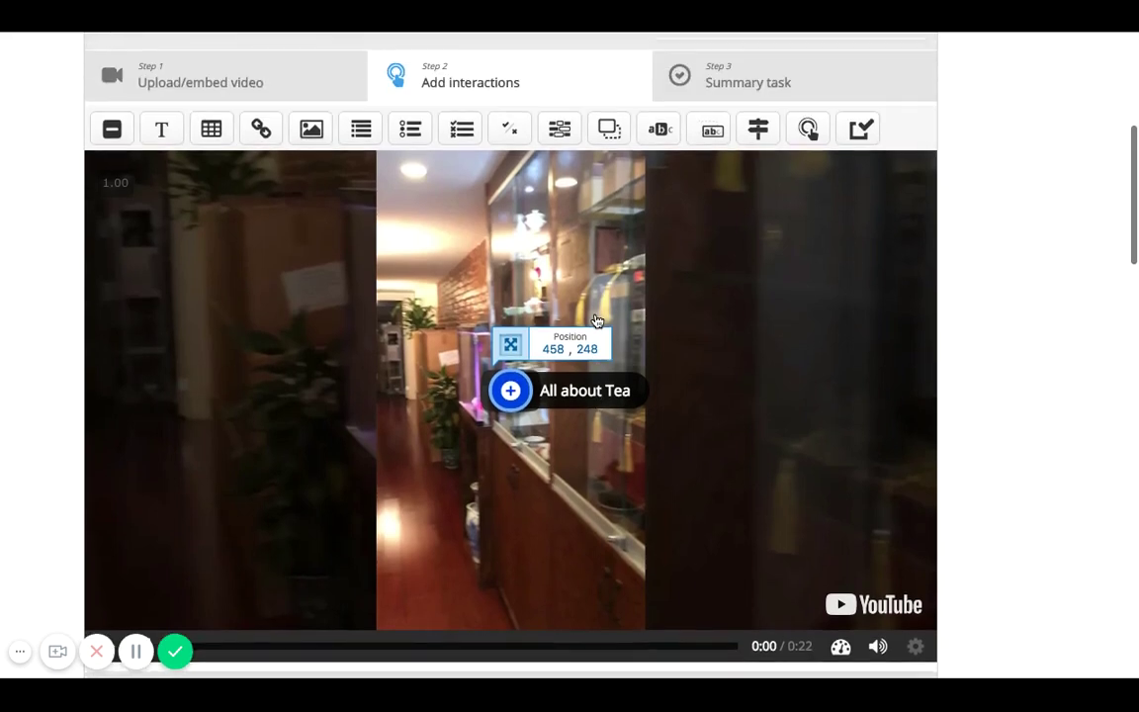
click(262, 132)
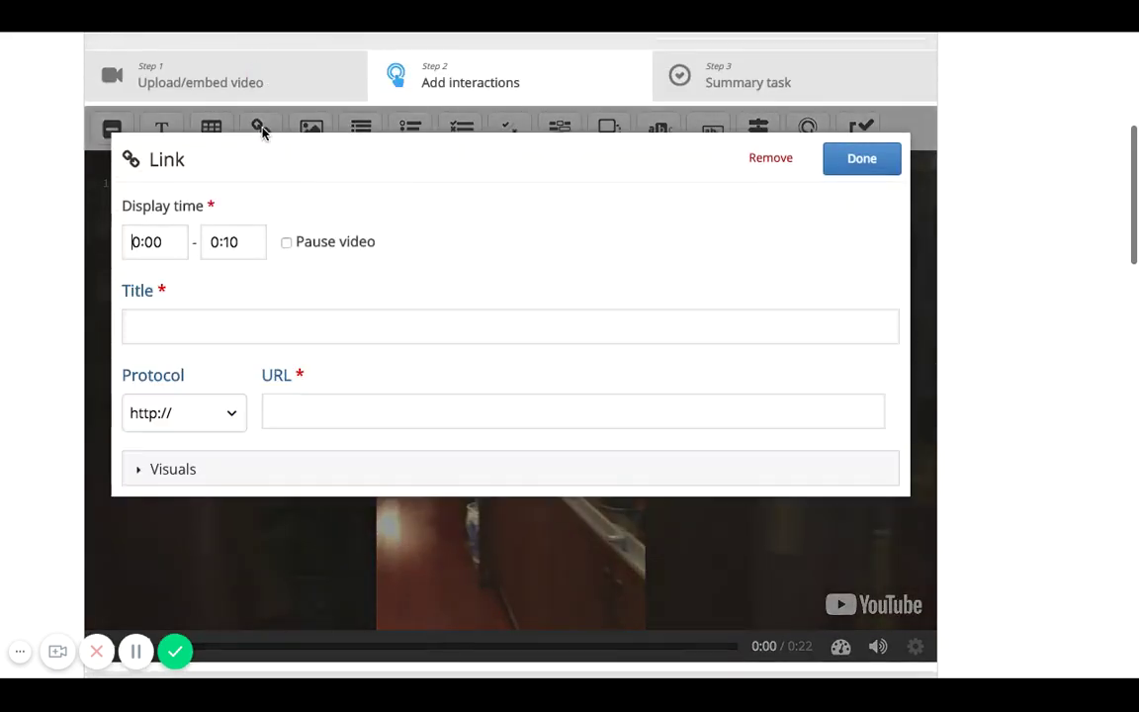
click(262, 328)
text(Link to)
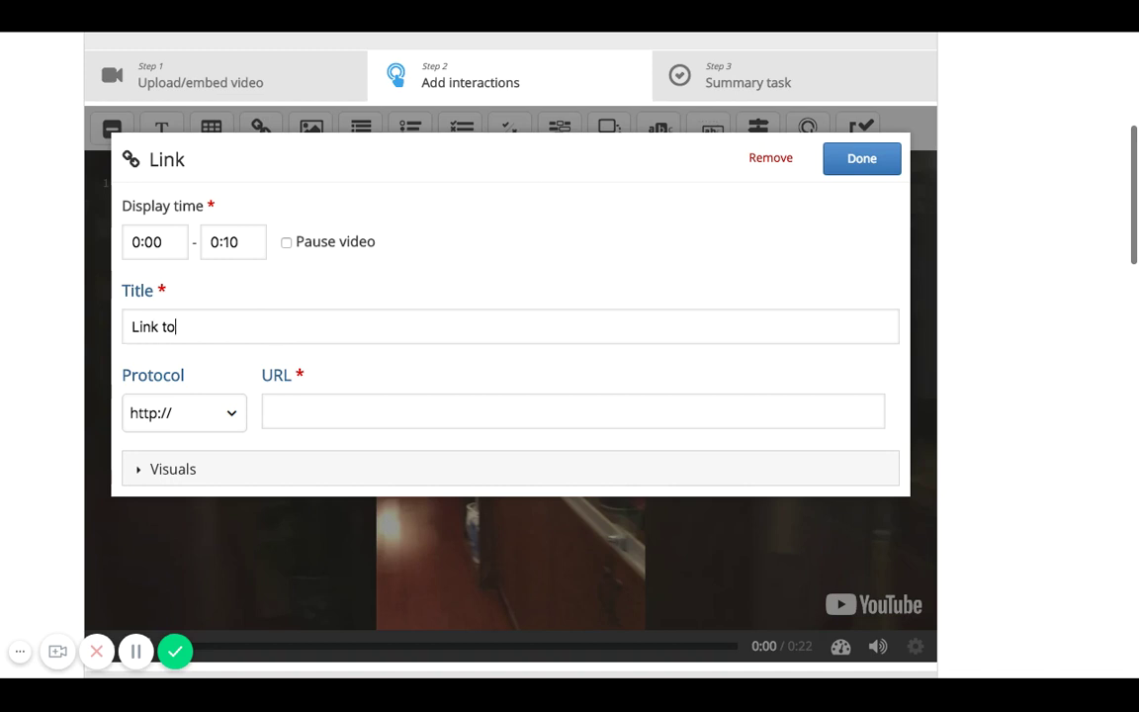
text( my Tea History Website)
click(292, 411)
text(google.com)
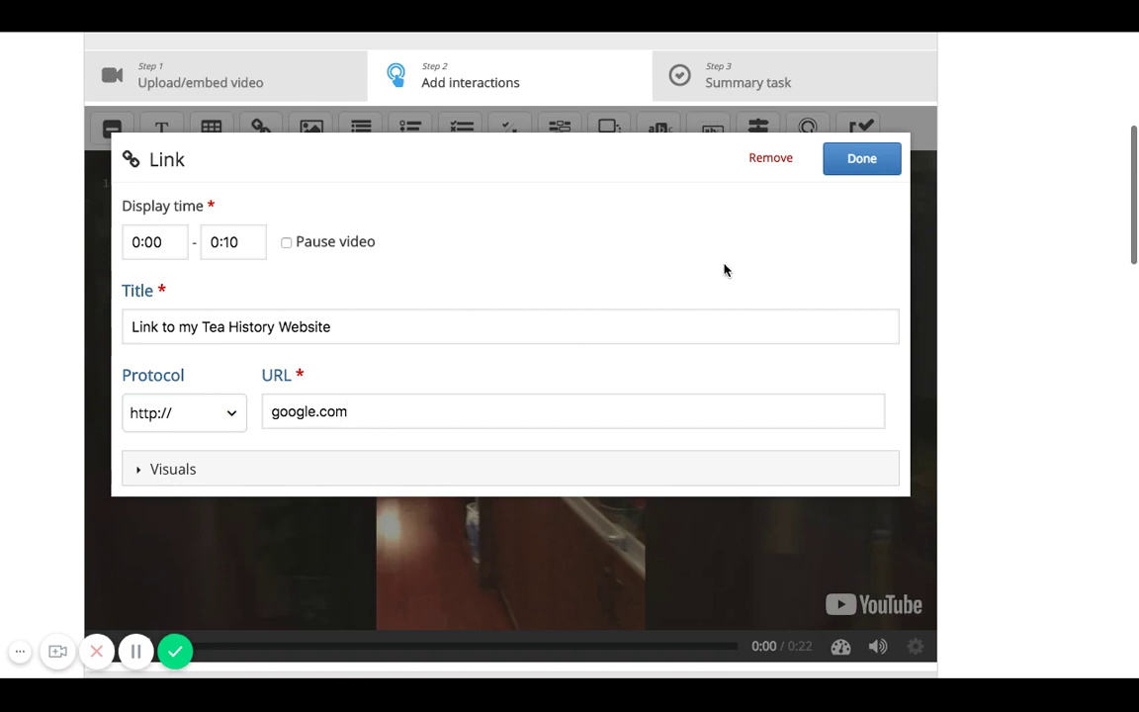
Give the link a red background in its Visuals settings and place it on the video.
scroll(396, 346, down, 2)
click(206, 386)
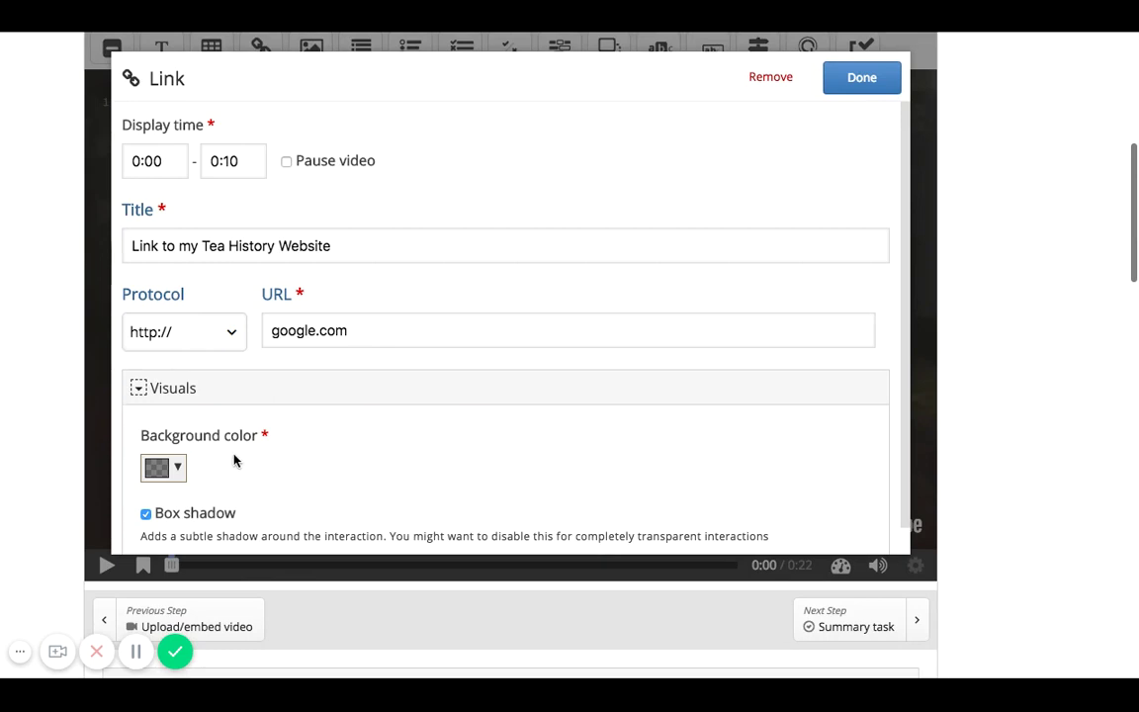
click(163, 468)
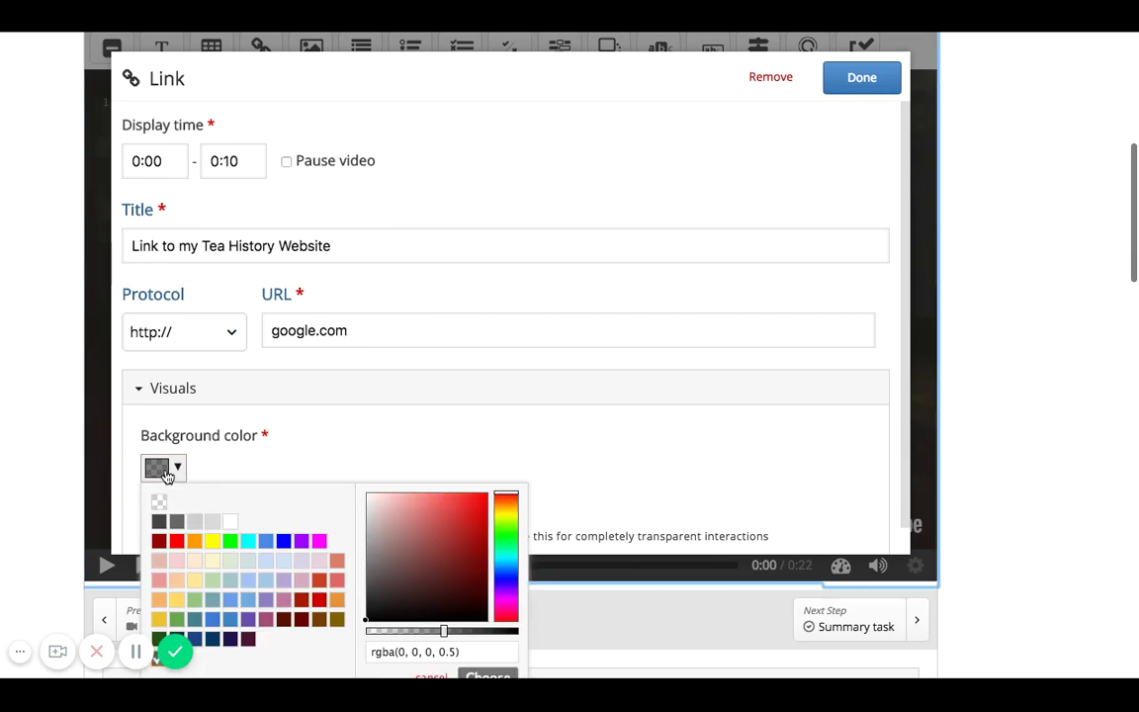
click(175, 543)
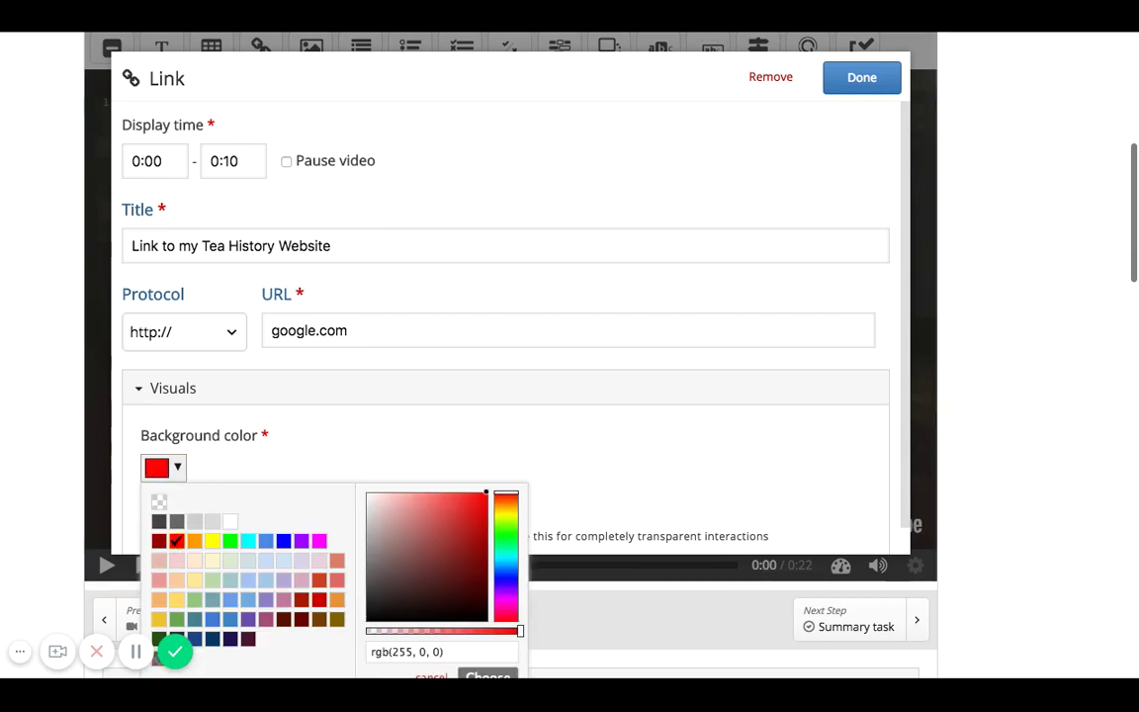
click(874, 87)
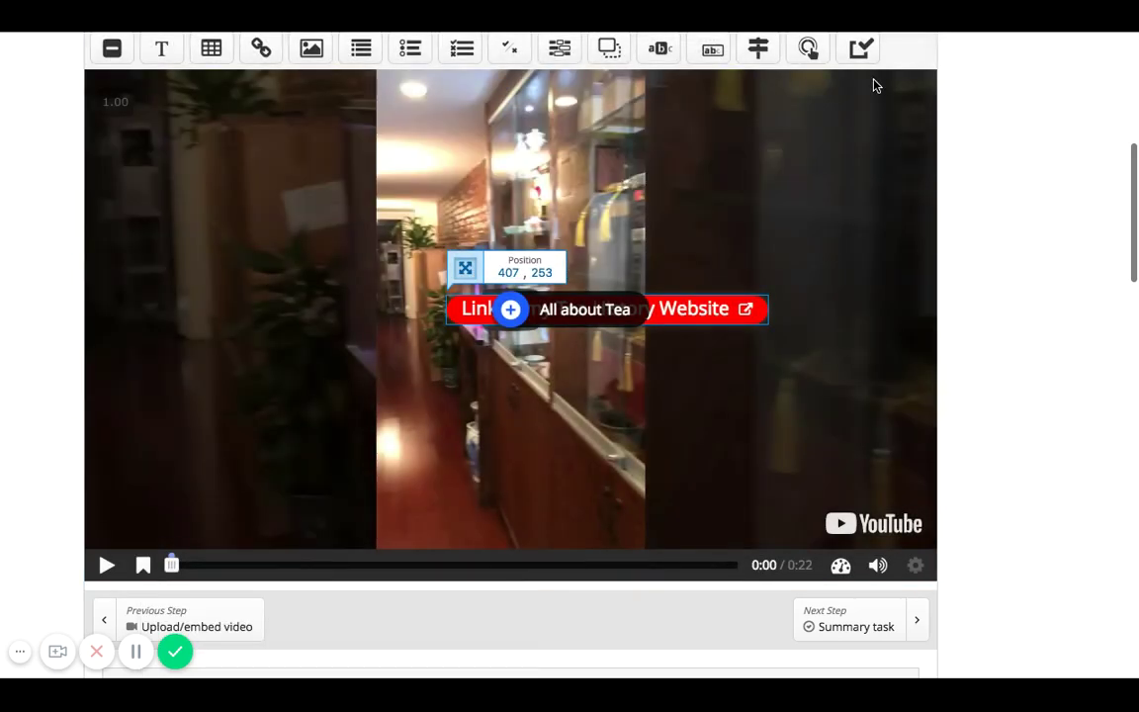
Move the All about Tea hotspot to the upper left and the red link to the lower right.
drag(625, 321, 324, 161)
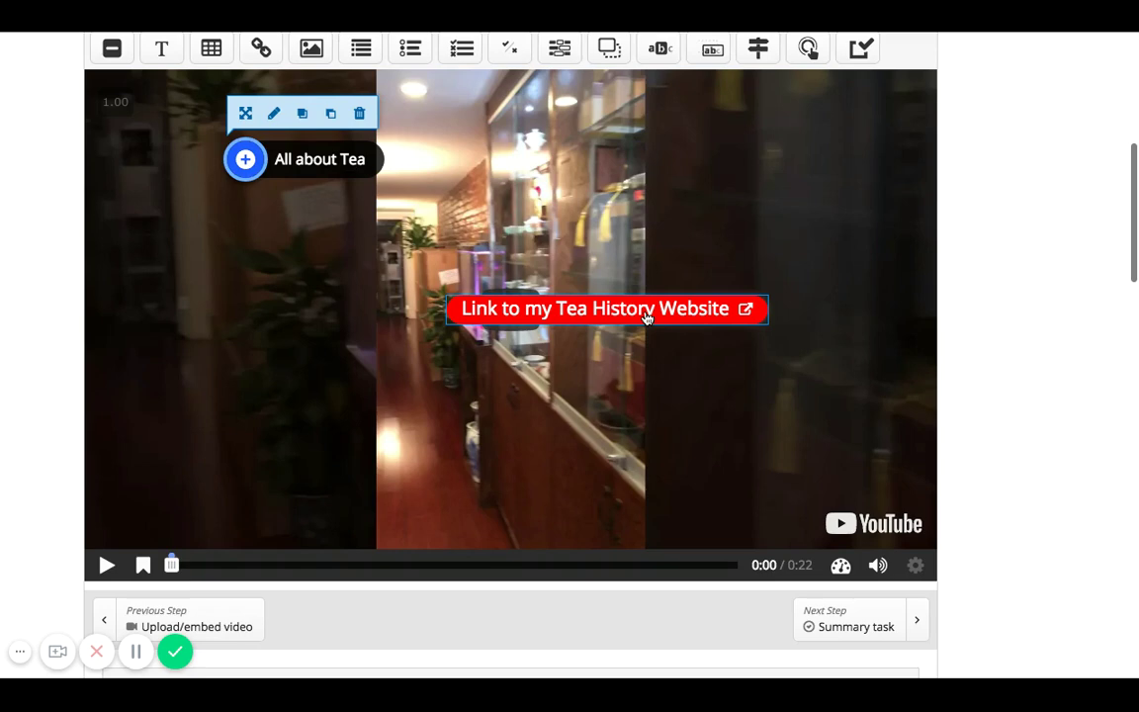
drag(647, 317, 816, 482)
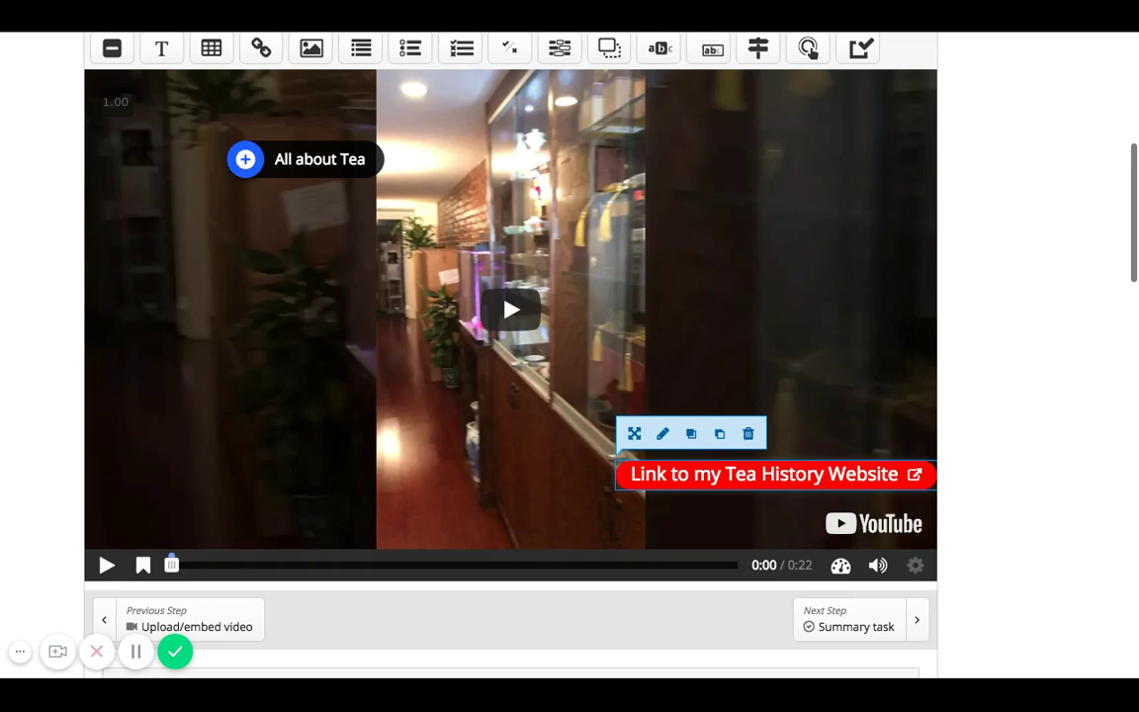
scroll(854, 324, up, 1)
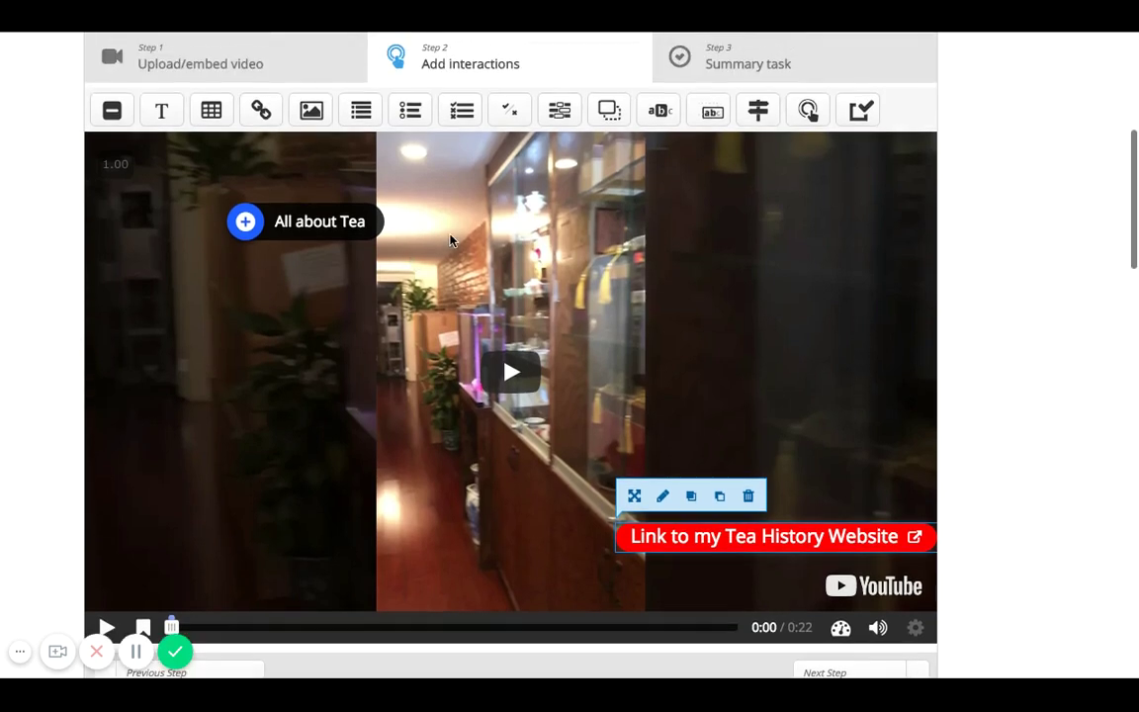
Add a Drag and Drop interaction displayed from 0:11 to 0:15.
click(607, 113)
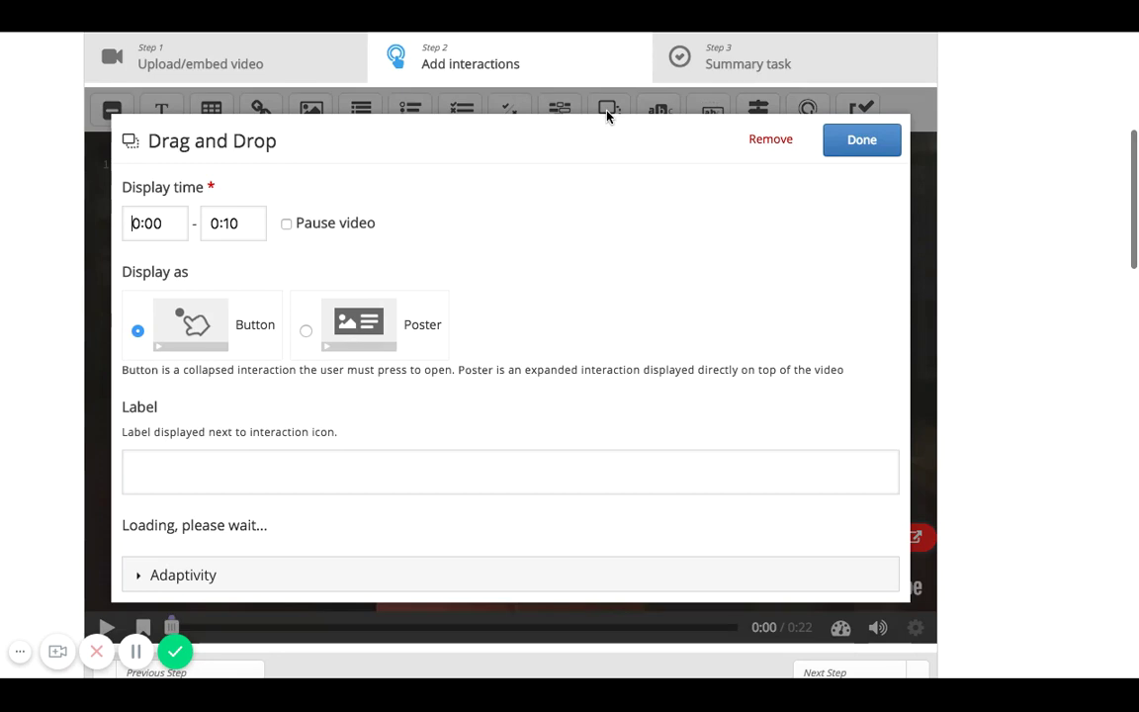
drag(162, 223, 106, 228)
text(11)
key(BackSpace)
key(BackSpace)
text(0:)
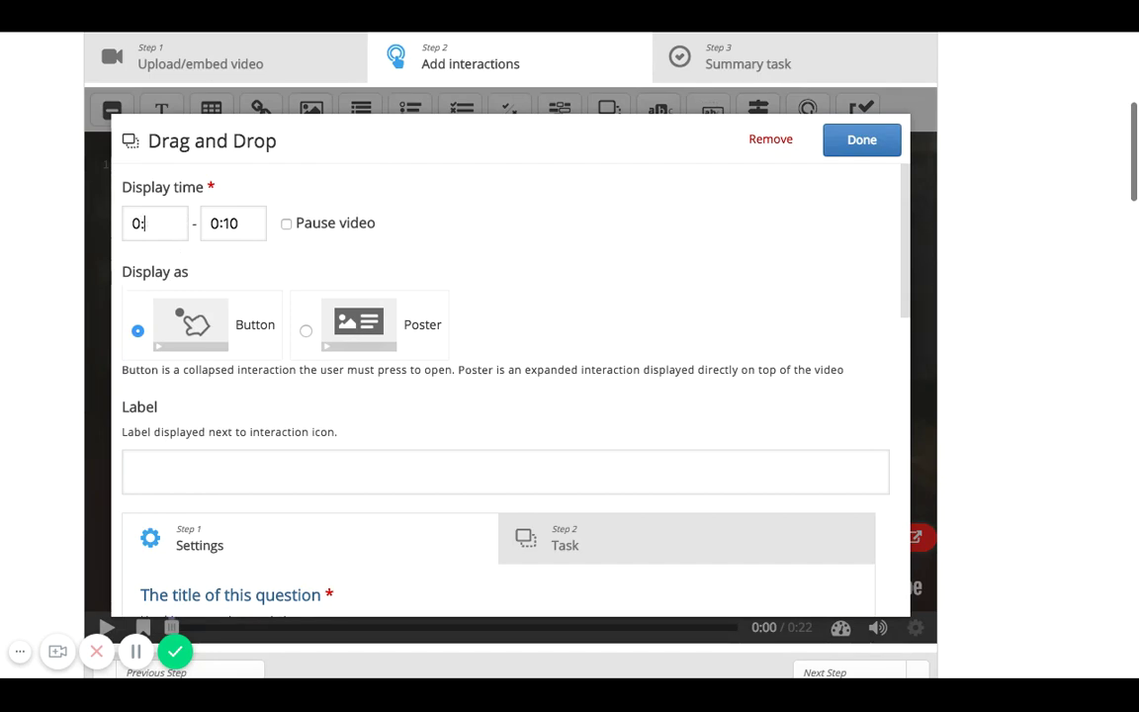
text(11)
click(244, 224)
key(BackSpace)
key(BackSpace)
text(15)
Show the Drag and Drop as a poster and retype its title as 'More about the h'.
click(305, 334)
scroll(343, 389, down, 3)
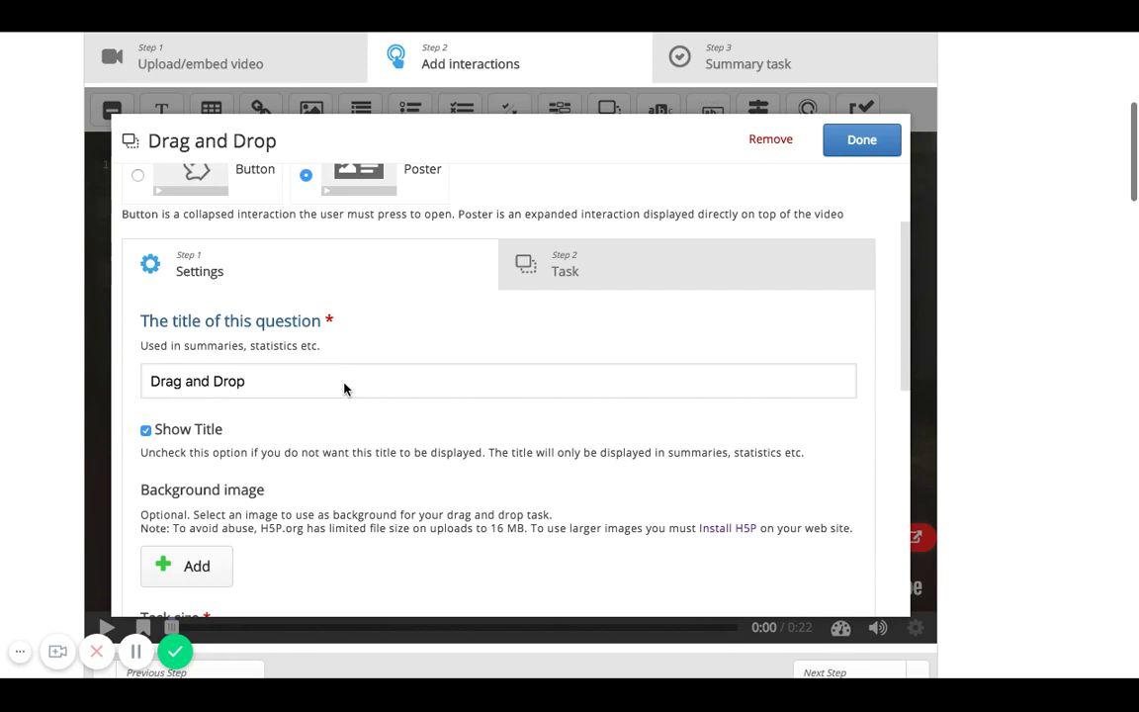
drag(330, 378, 139, 371)
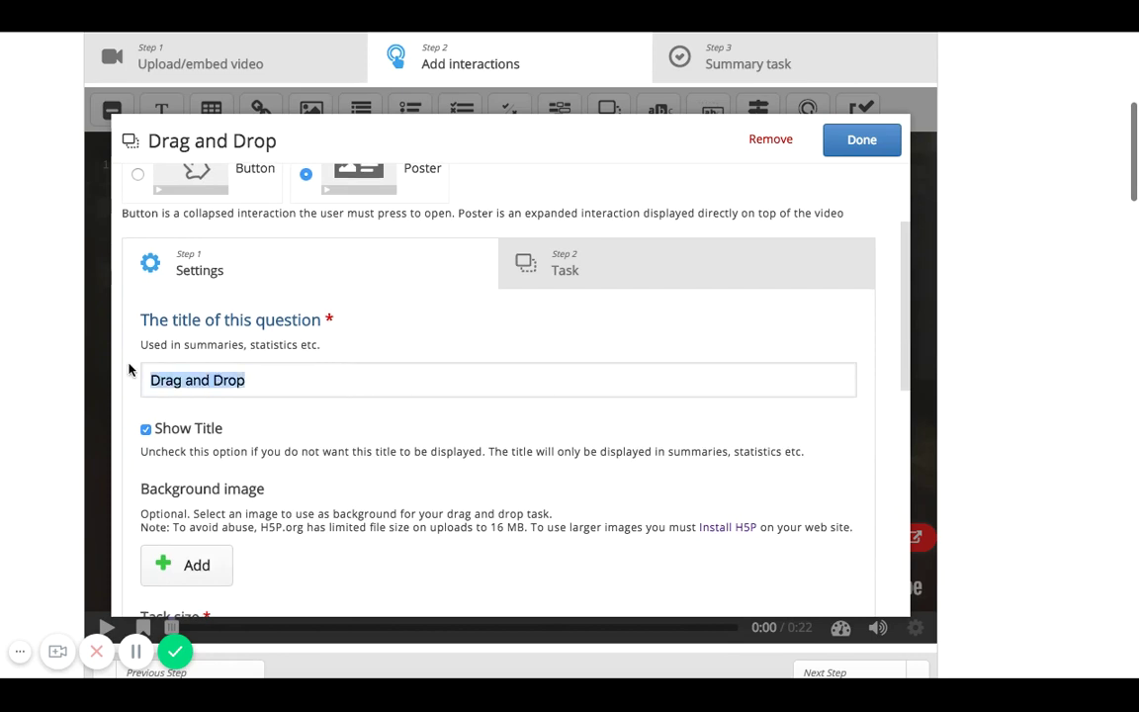
text(More about)
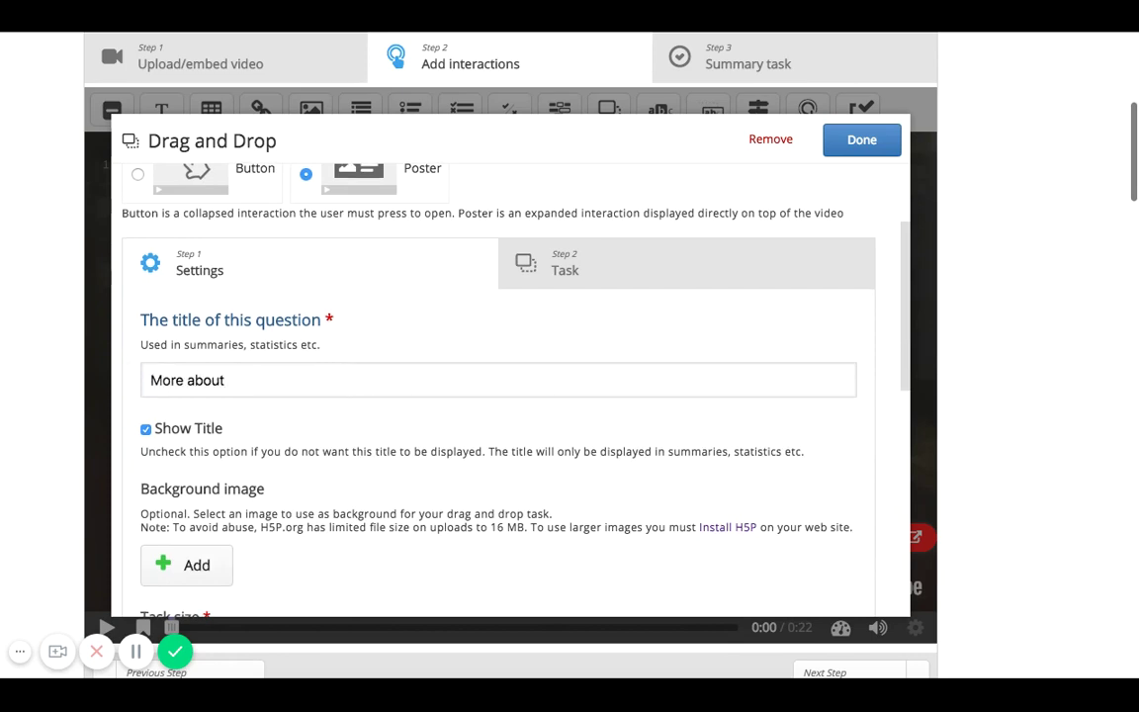